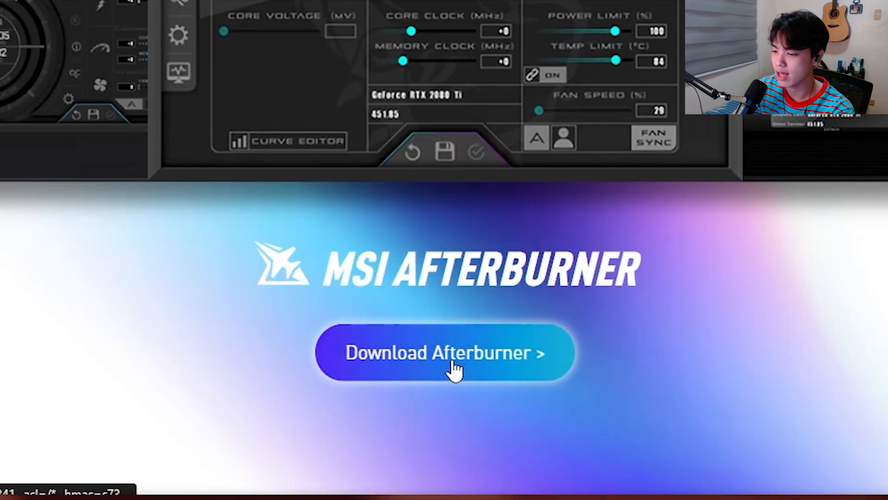
Download the MSI Afterburner setup archive from the MSI Afterburner page.
left_click(472, 412)
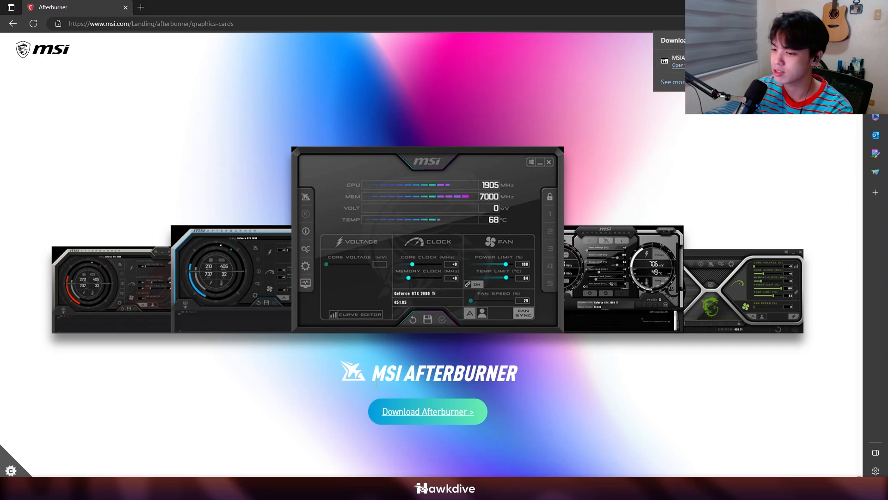
left_click_drag(408, 365, 382, 370)
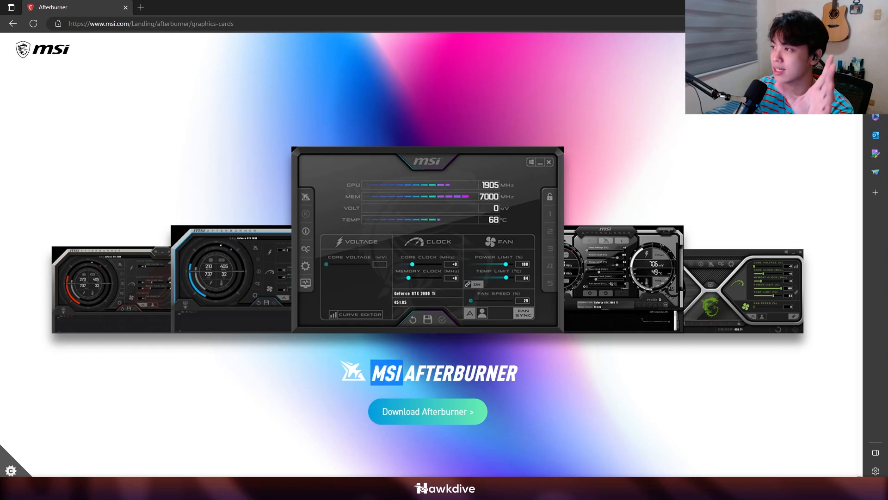
scroll(670, 278, "down", 7)
scroll(627, 262, "up", 7)
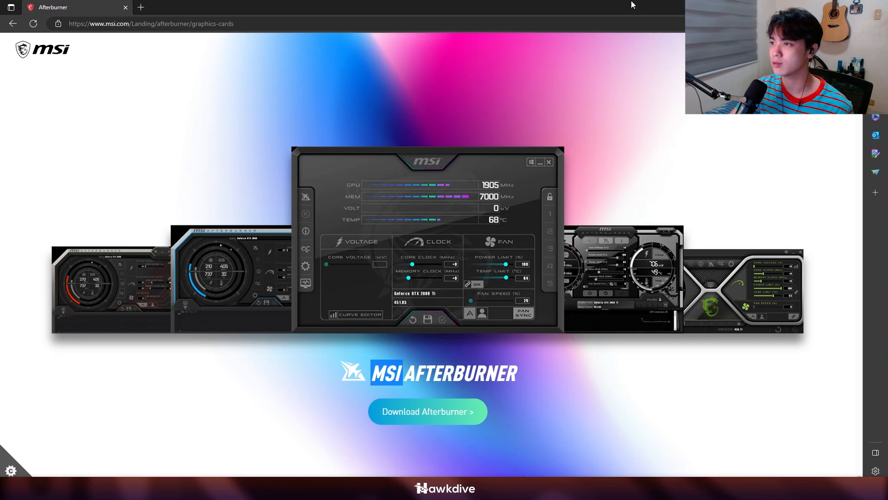
Place the downloaded MSIAfterburnerSetup.zip on the desktop, close the browser and position the archive on a clear area of the desktop.
left_click_drag(633, 5, 648, 11)
key("ctrl+j")
left_click_drag(679, 68, 338, 160)
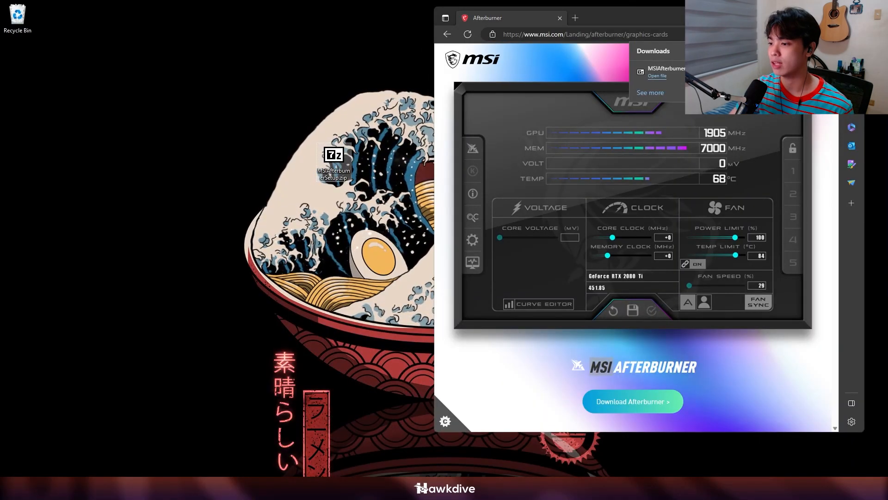
left_click(854, 15)
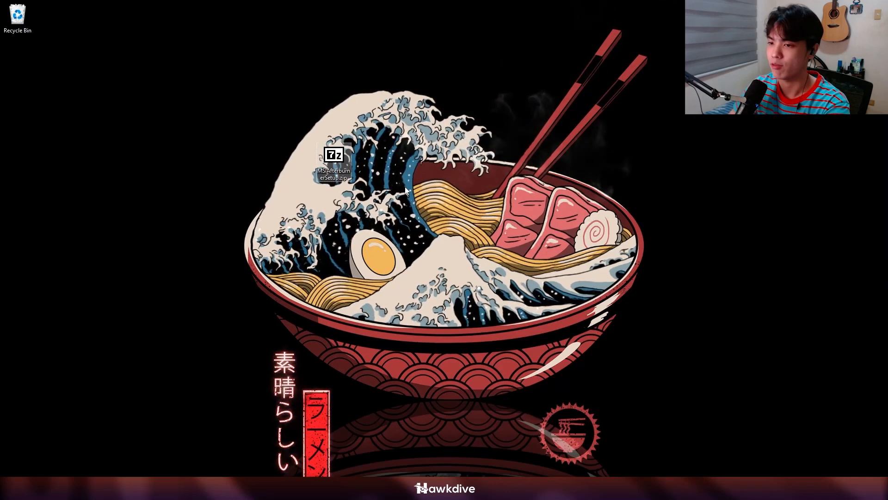
left_click_drag(333, 155, 614, 109)
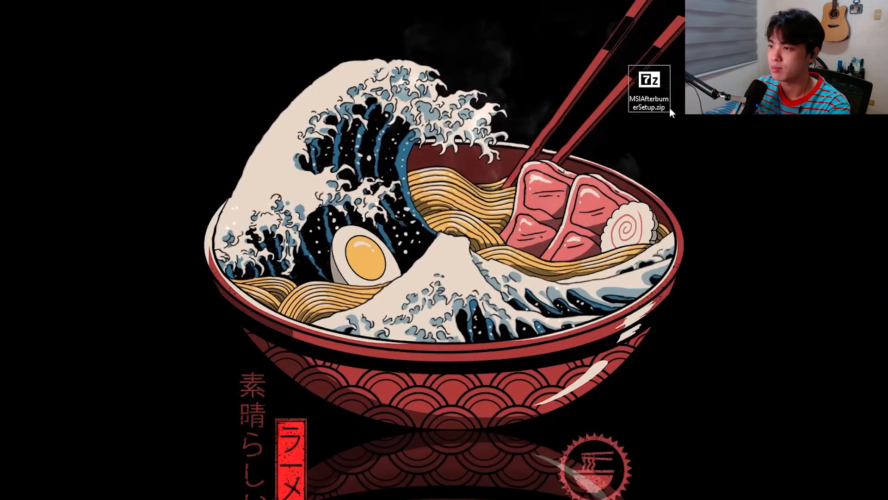
left_click_drag(672, 114, 693, 139)
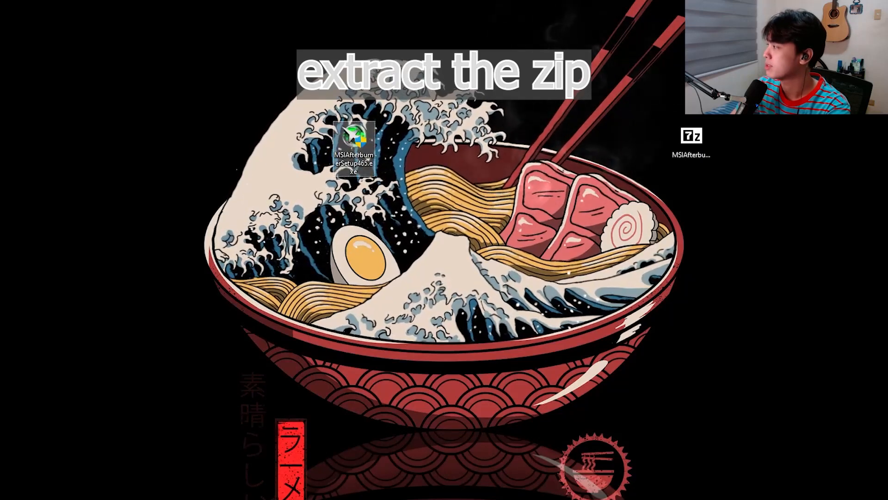
Move the extracted MSIAfterburnerSetup465.exe beneath the zip file on the desktop and launch the installer.
left_click_drag(354, 138, 706, 195)
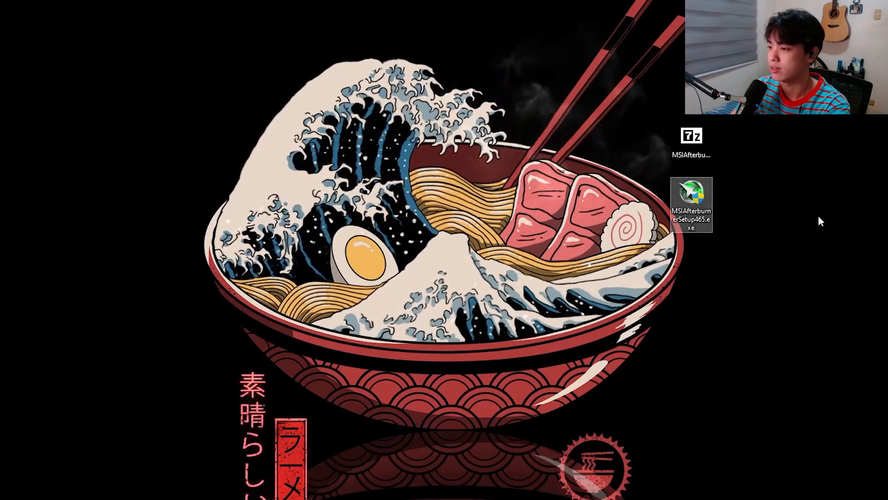
right_click(700, 195)
left_click(731, 212)
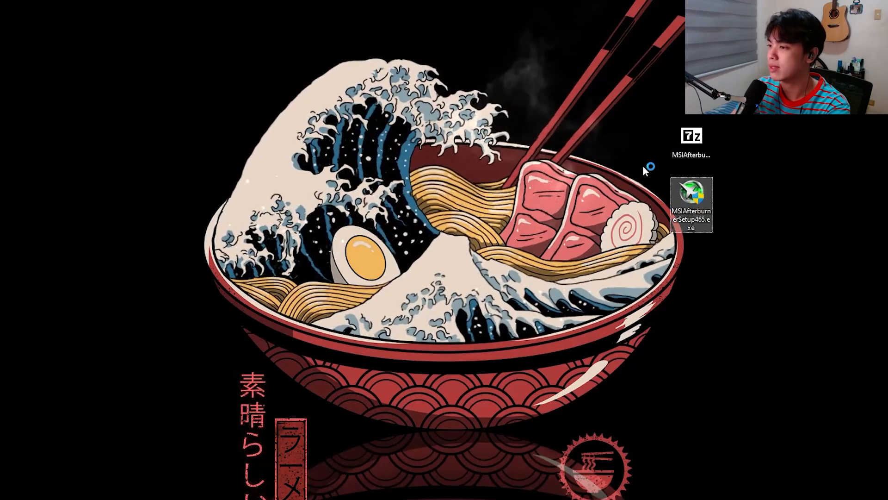
left_click(454, 268)
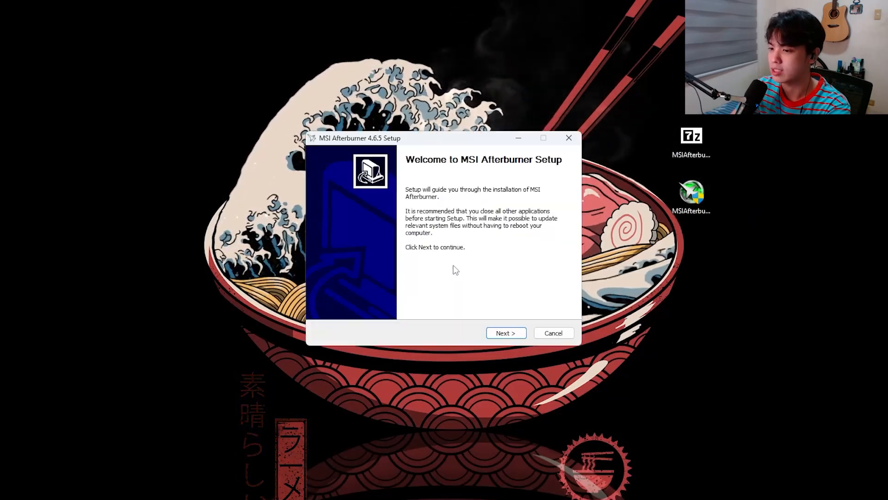
Accept the licence agreement and install MSI Afterburner without RivaTuner Statistics Server, keeping the default Start Menu folder.
left_click(506, 333)
left_click(321, 296)
left_click(506, 333)
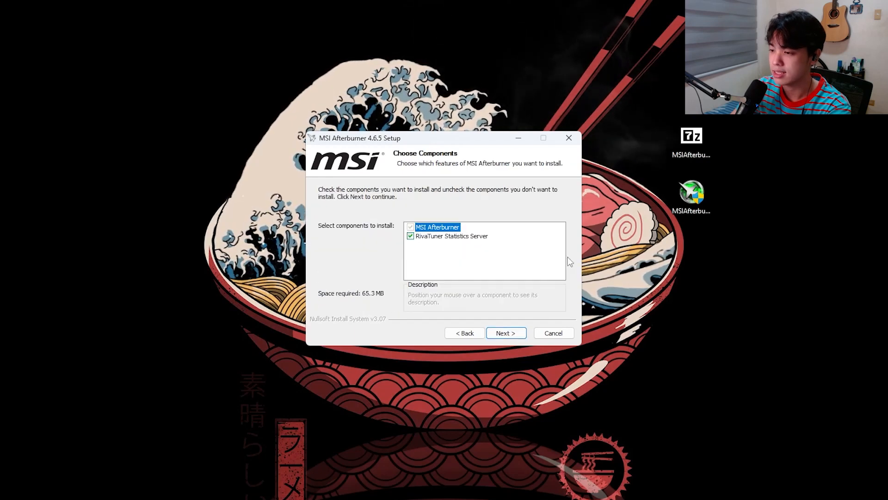
left_click(467, 236)
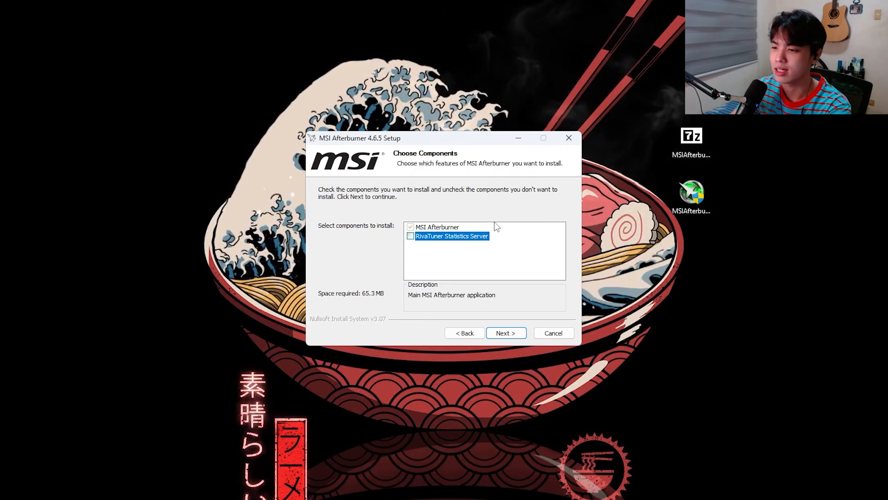
left_click(507, 335)
left_click(507, 336)
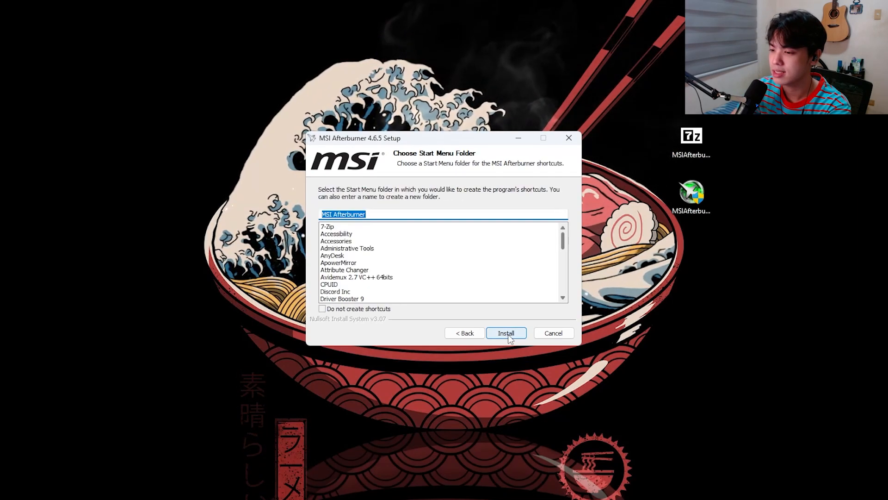
left_click(507, 335)
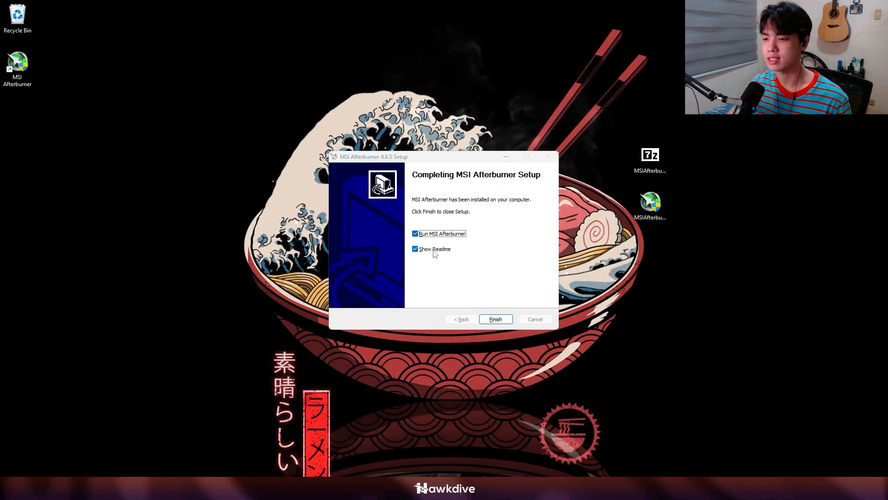
Finish the setup with Show Readme off and Run MSI Afterburner on, and reposition the launched program window.
left_click(434, 249)
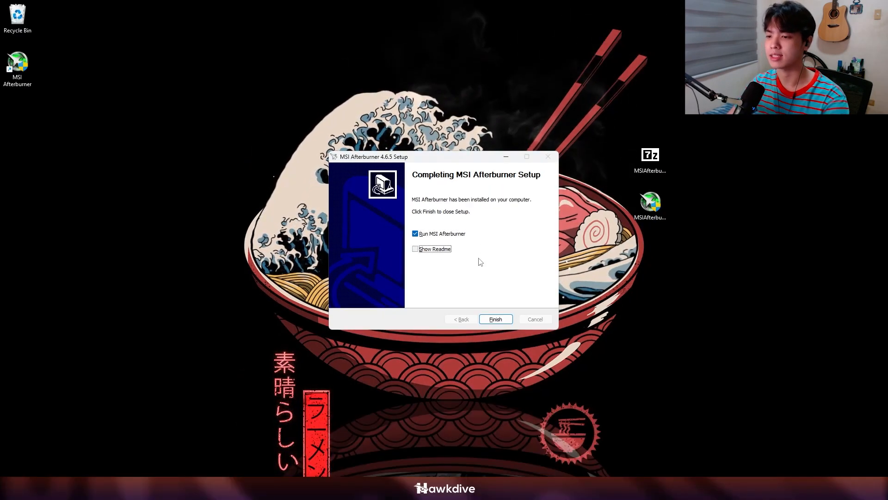
left_click(494, 320)
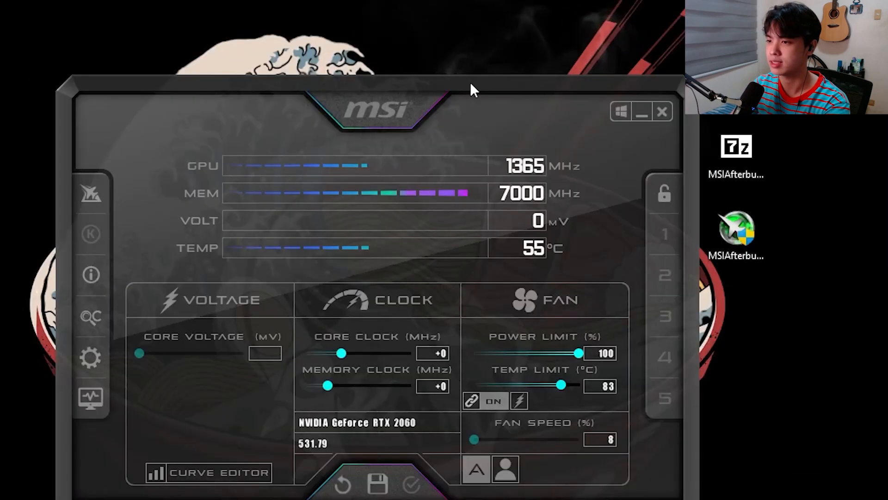
left_click_drag(497, 118, 484, 104)
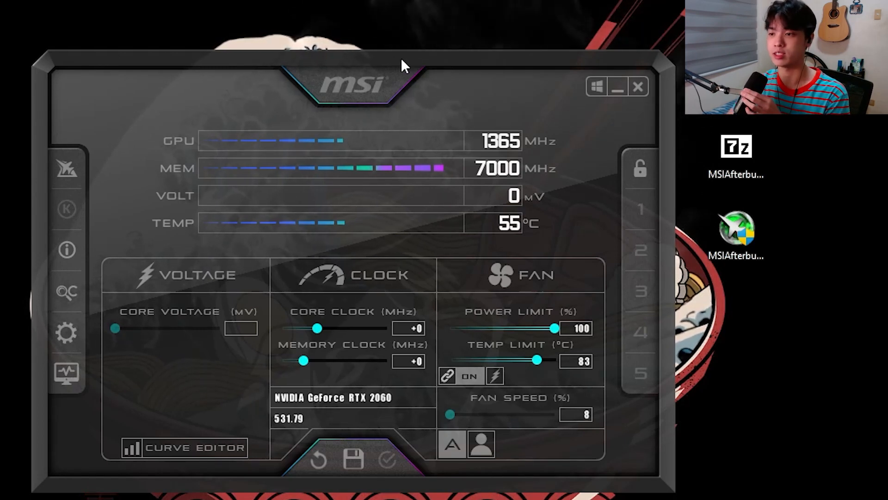
left_click_drag(401, 58, 477, 29)
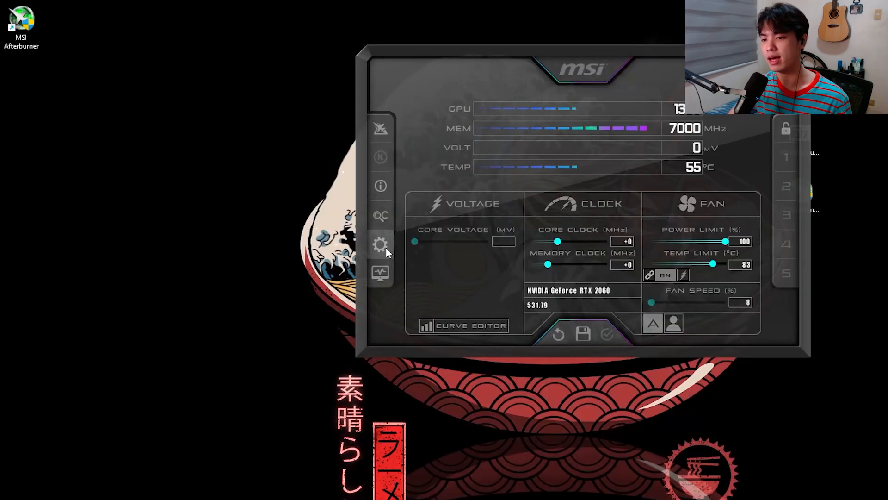
Choose "layered with colorkey" as the skin composition mode in the MSI Afterburner user interface properties and confirm.
left_click(142, 304)
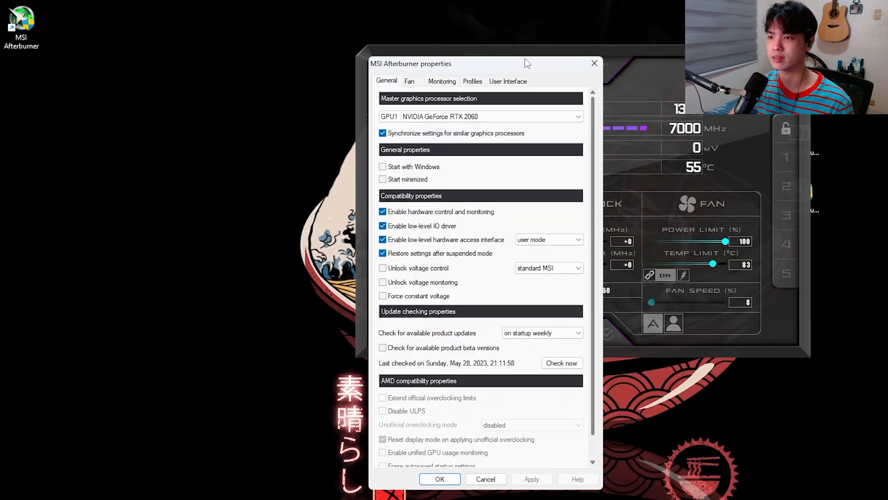
left_click_drag(527, 63, 245, 17)
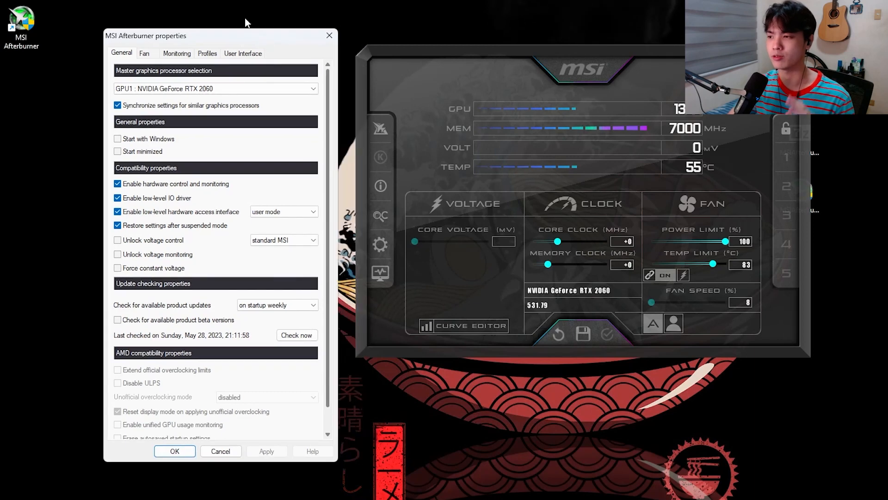
left_click(258, 55)
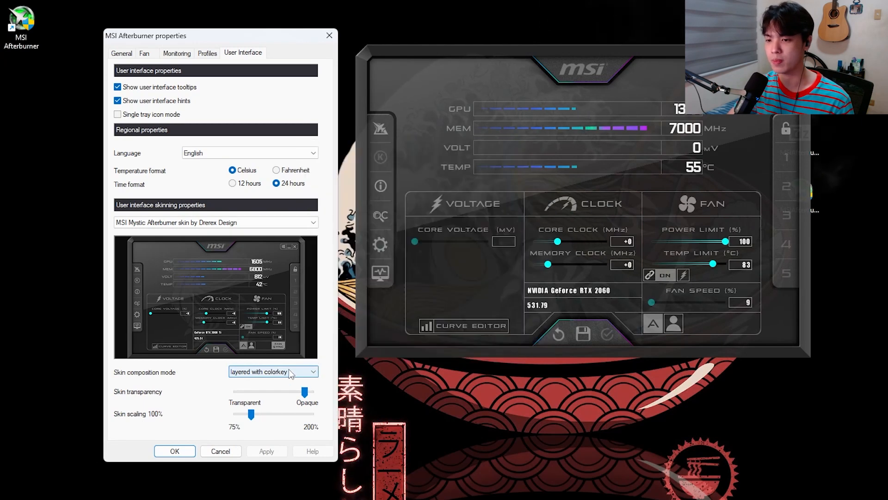
left_click(273, 373)
left_click(278, 389)
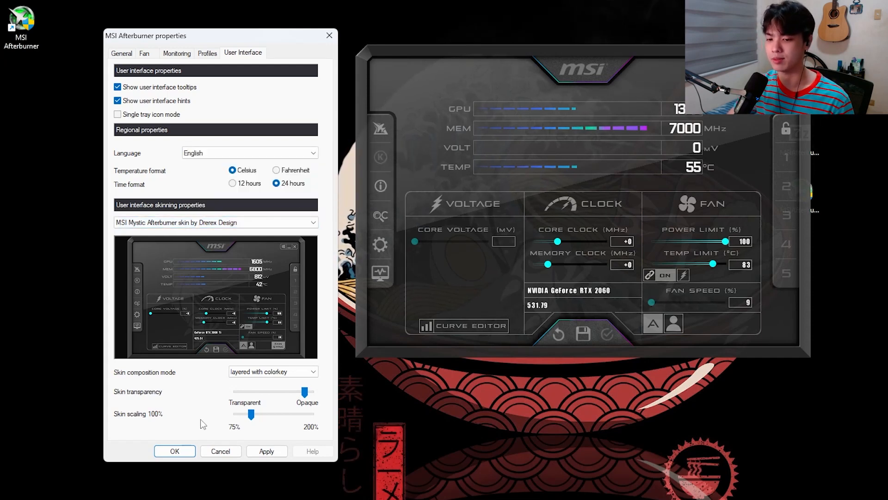
left_click(185, 451)
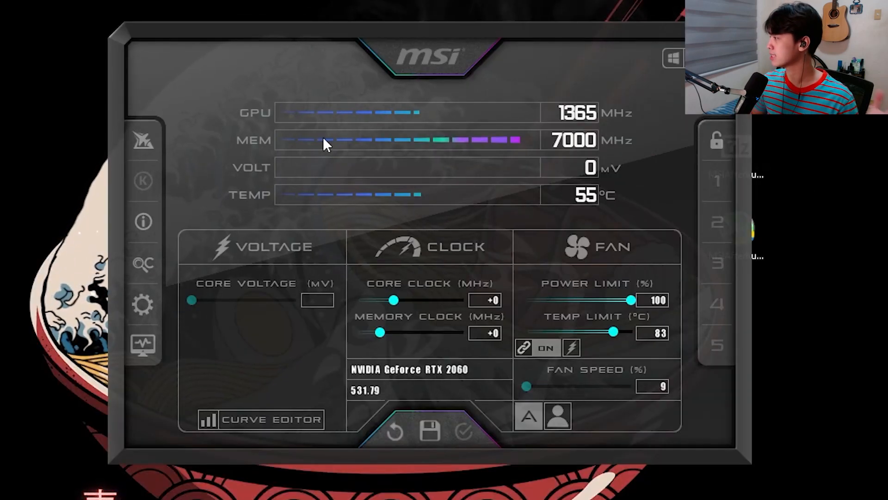
Reposition the MSI Afterburner window and delete the zip archive and setup file from the desktop.
left_click_drag(415, 25, 340, 40)
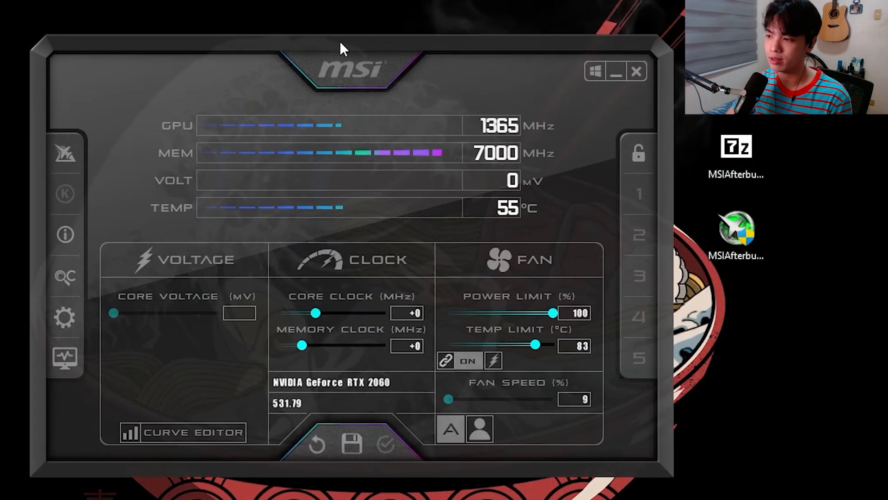
left_click_drag(885, 108, 731, 295)
key("Delete")
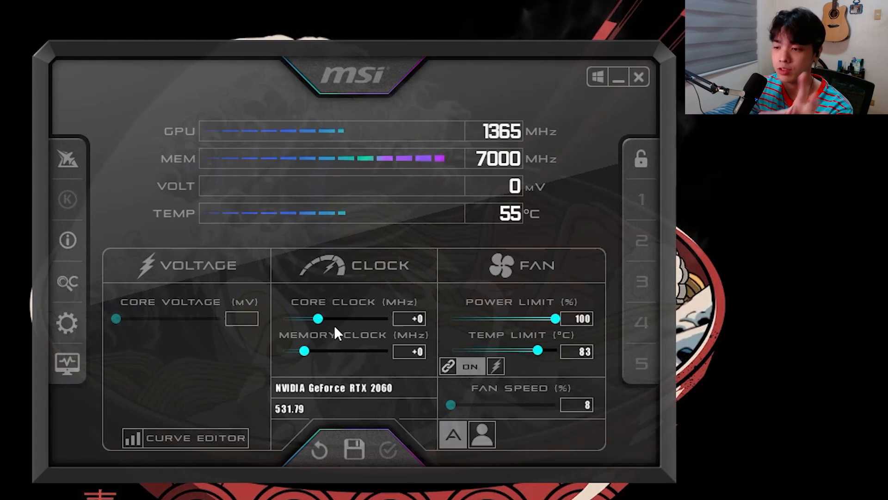
Raise the temperature limit to 87 °C and try core clock offsets of -75 and +17 MHz.
mouse_move(317, 318)
left_mouse_down()
mouse_move(388, 319)
mouse_move(307, 323)
mouse_move(314, 316)
left_mouse_up()
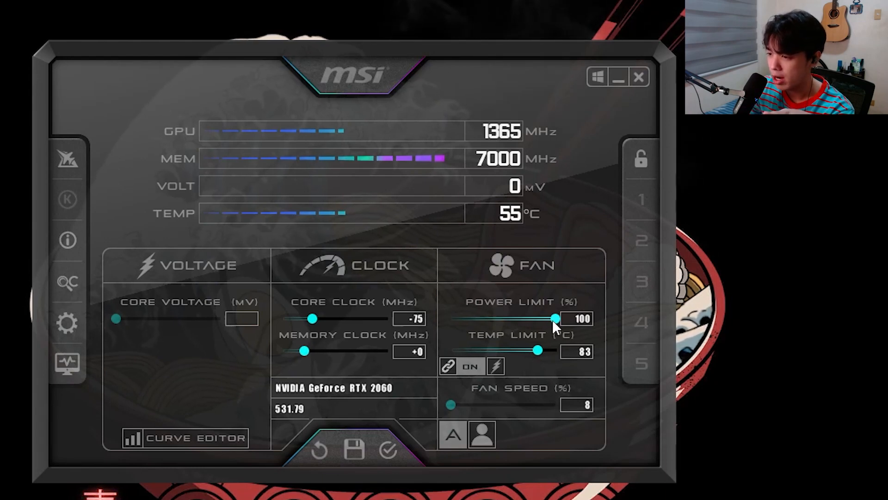
left_click_drag(537, 350, 601, 347)
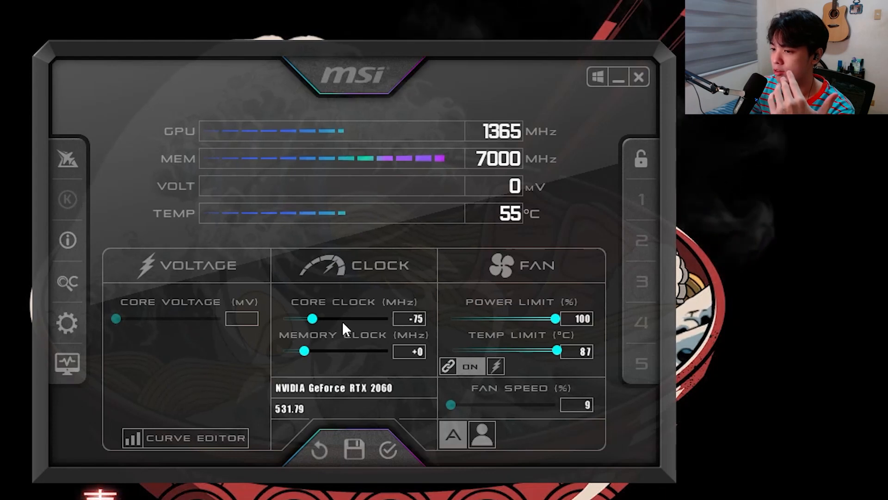
left_click_drag(310, 319, 317, 319)
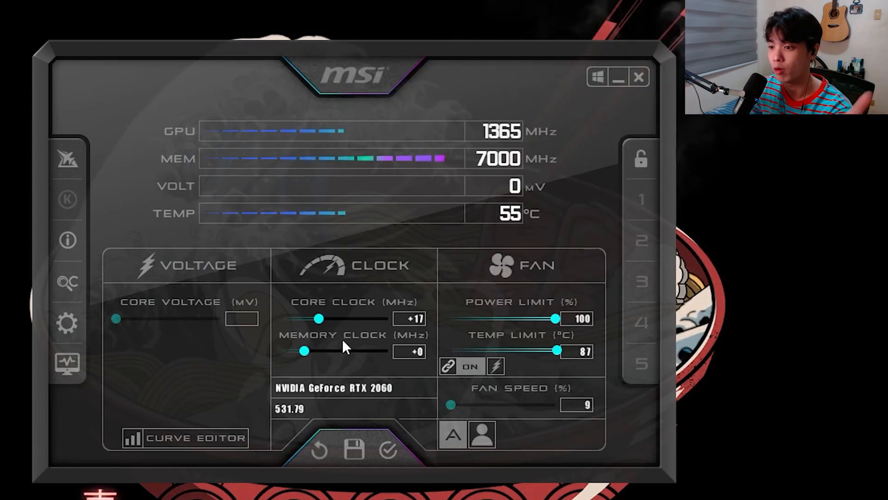
Set both the core clock and memory clock offsets to +100 MHz and apply the settings.
left_click(410, 317)
type("17")
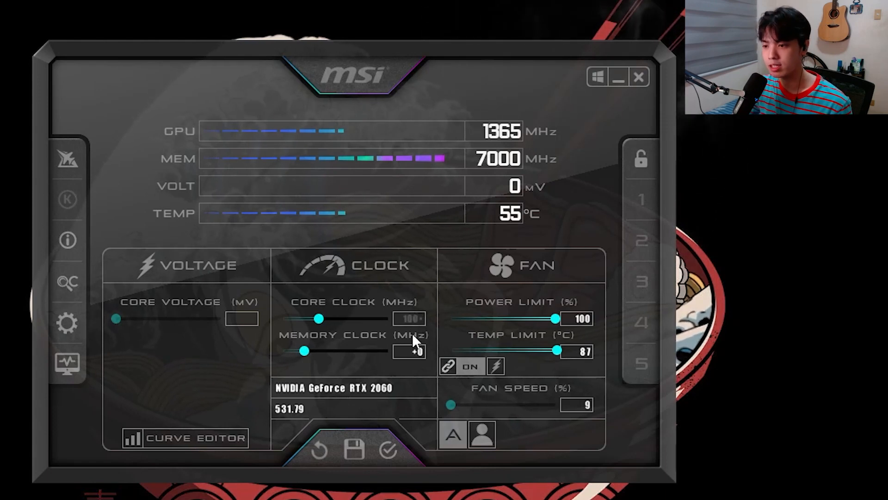
left_click(412, 352)
type("100")
key("Return")
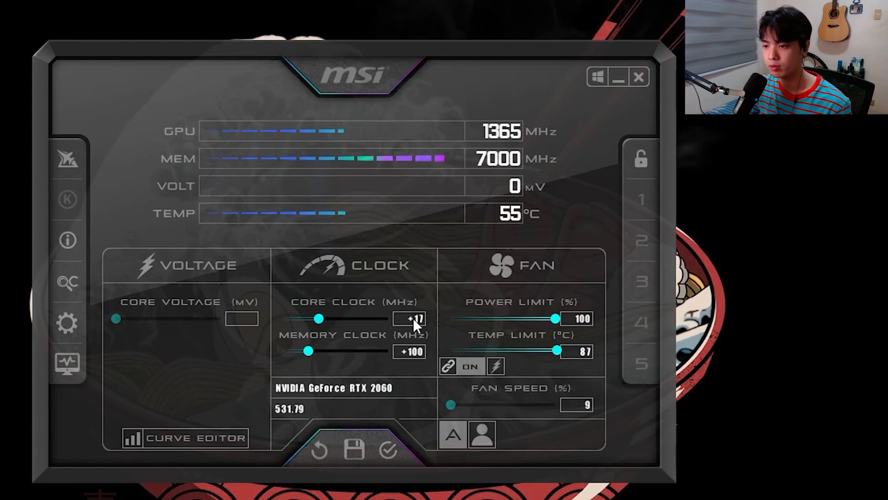
type("100")
key("Return")
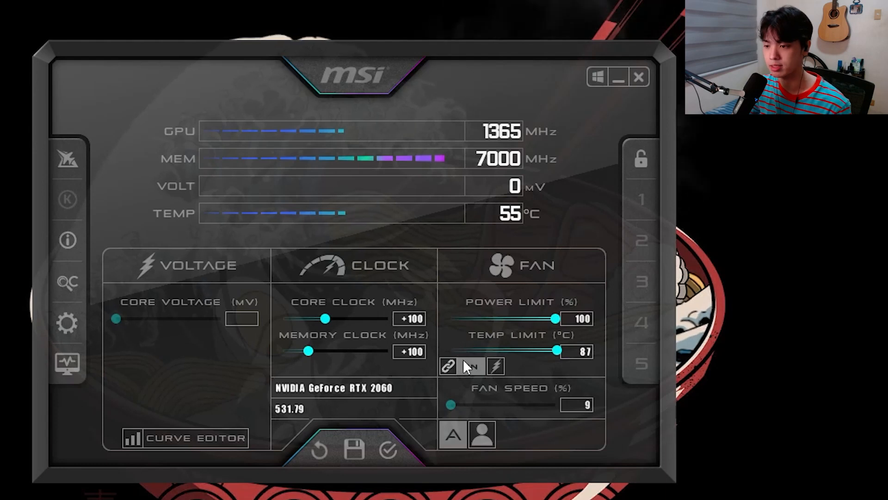
left_click(393, 447)
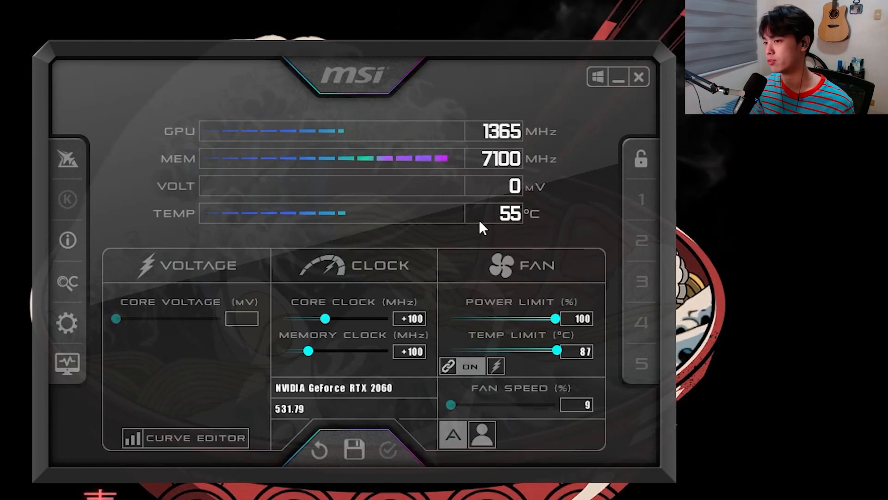
Set the core clock offset to +150 MHz.
left_click(412, 320)
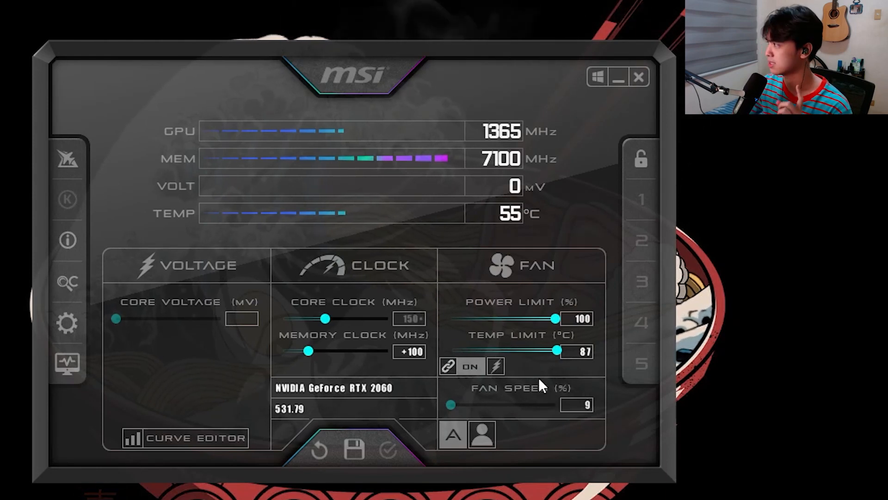
key("Return")
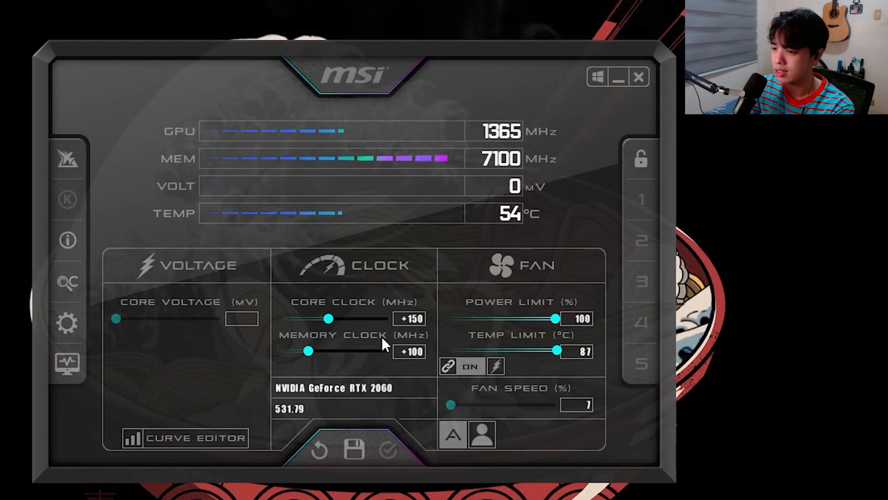
Enter a core clock offset of +150 MHz and apply the overclock settings.
left_click(420, 319)
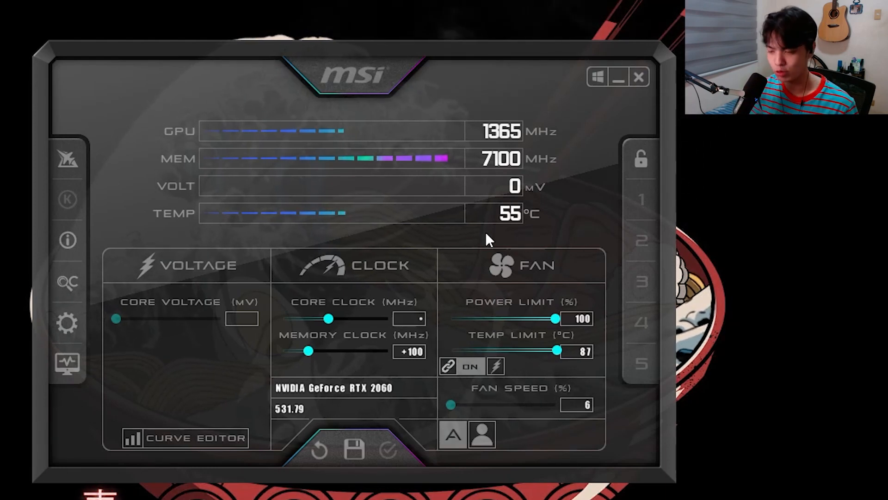
type("150")
key("Return")
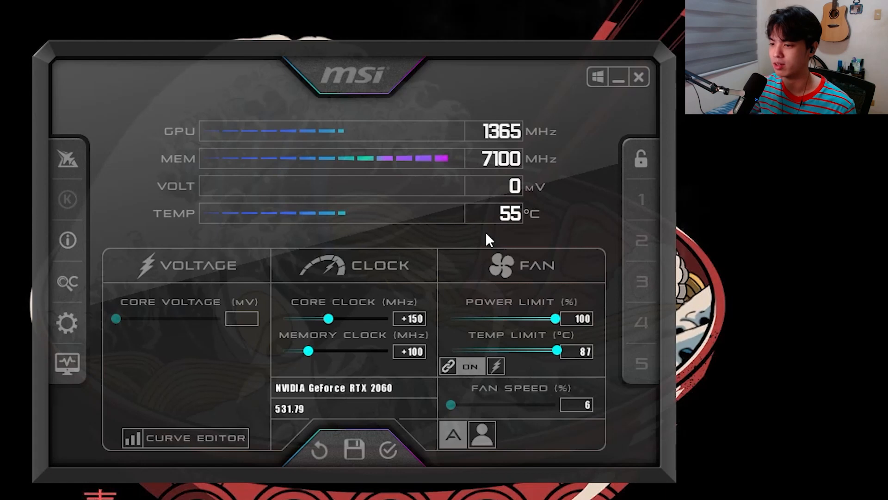
left_click(402, 452)
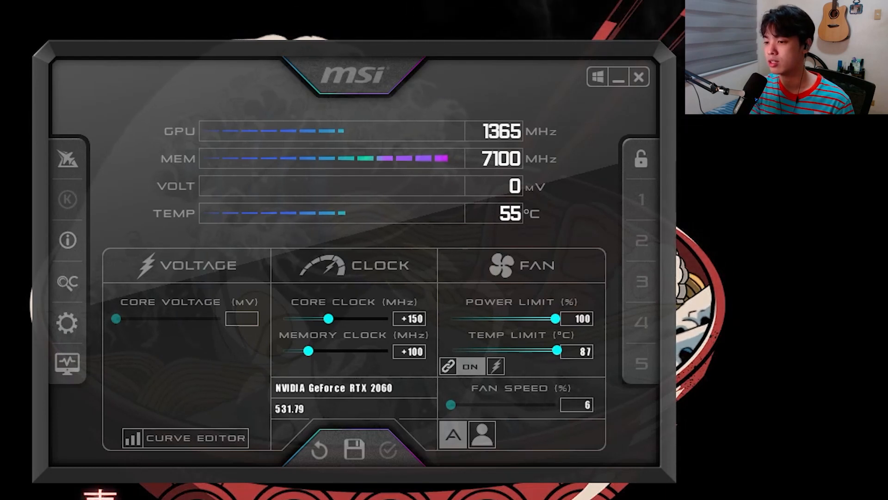
Open the Overclocking Scanner and try to run an automated scan of the graphics card.
mouse_move(598, 76)
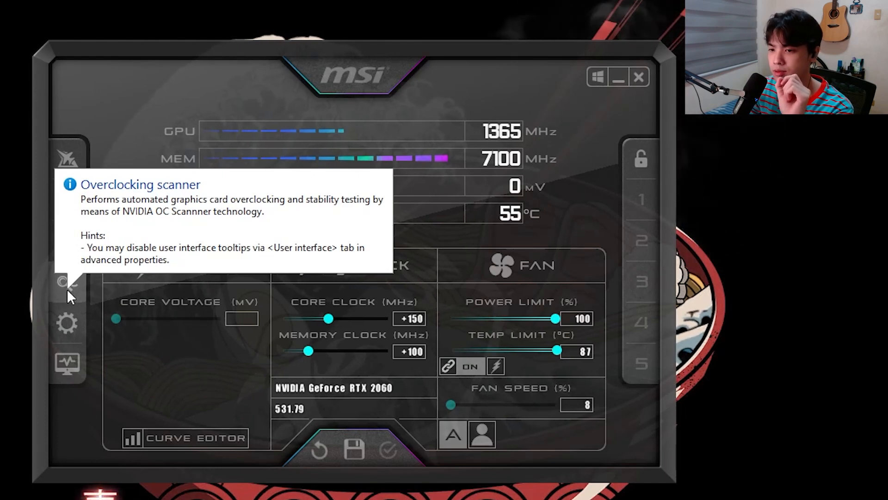
left_click(67, 286)
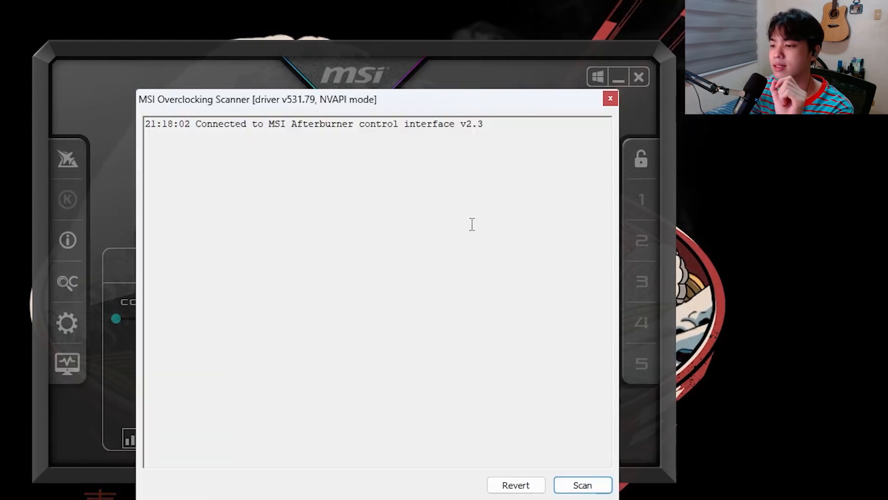
left_click(583, 486)
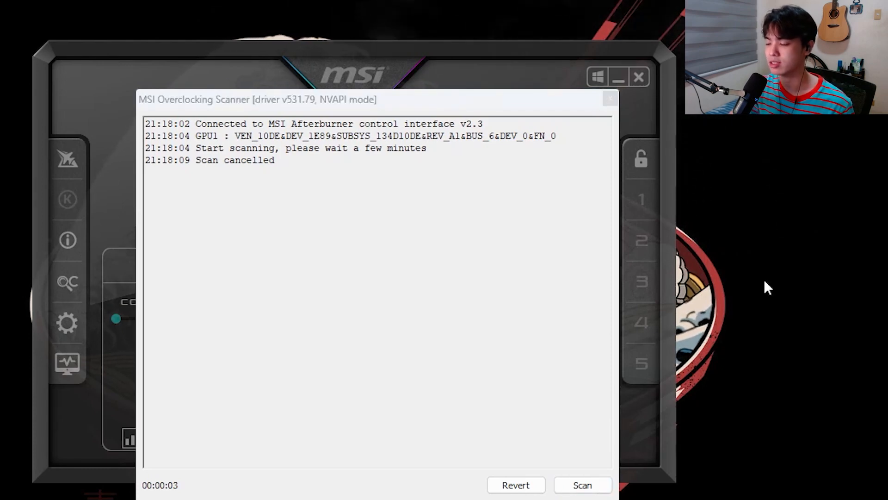
Check the running apps in Task Manager and close the Overclocking Scanner.
key("ctrl+shift+Escape")
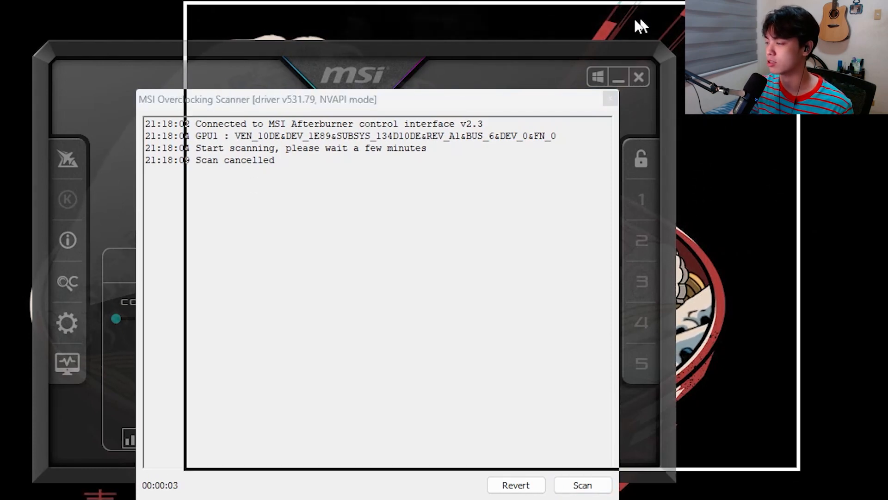
left_click_drag(624, 21, 792, 13)
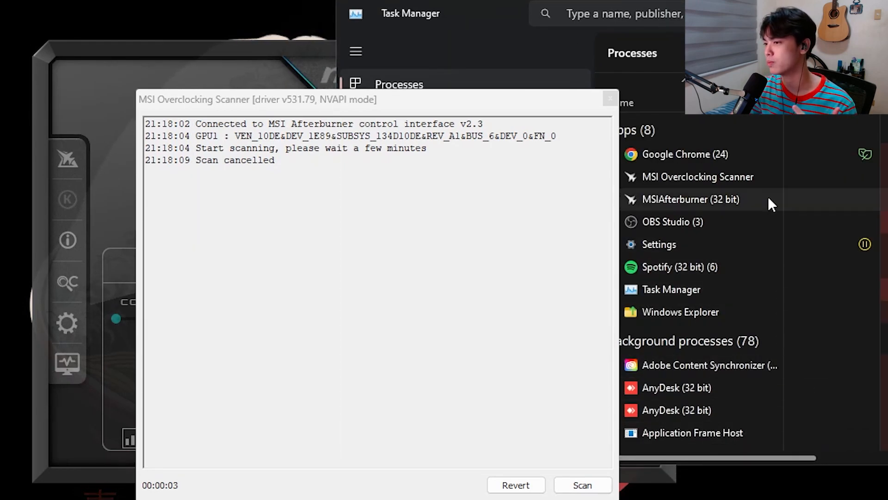
key("alt+F4")
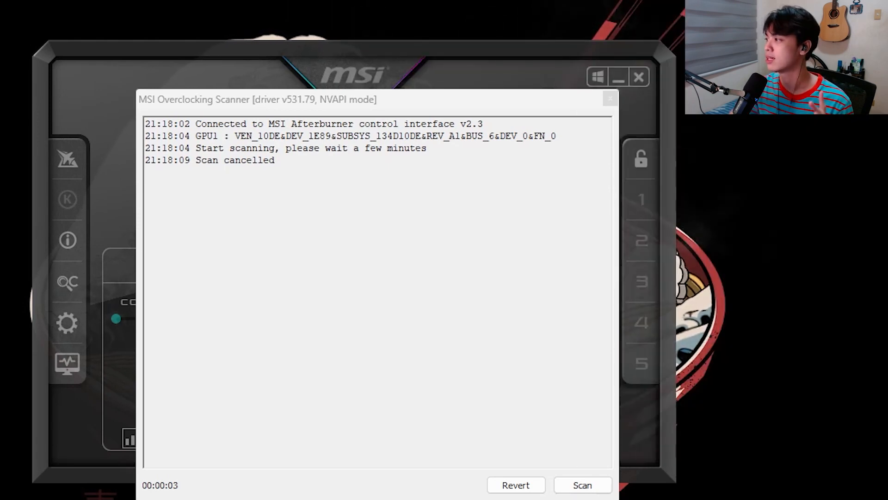
key("ctrl+shift+Escape")
key("alt+F4")
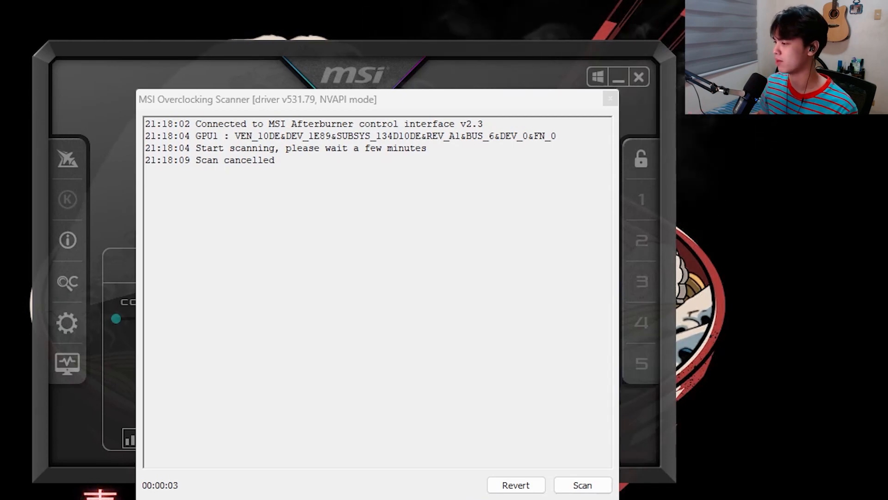
left_click(610, 100)
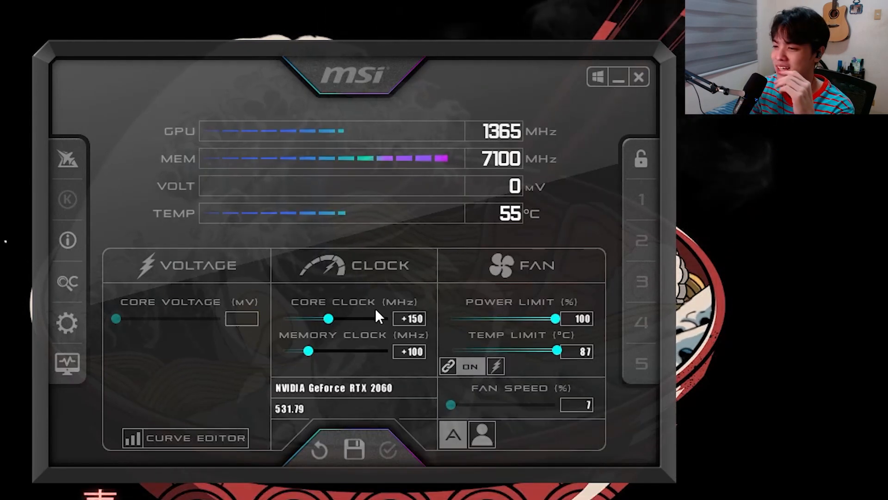
Reset the memory clock and core clock offsets to 0 MHz and apply the settings.
left_click(410, 318)
type("0")
left_click(416, 351)
type("0")
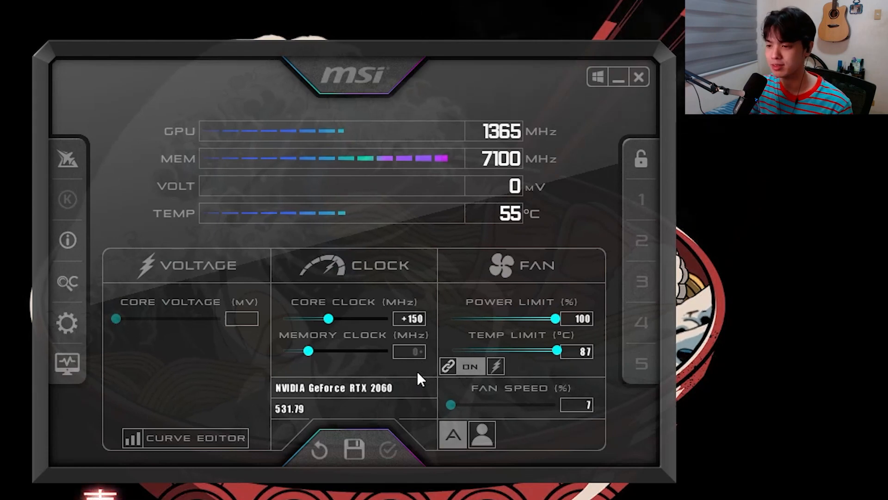
key("Return")
left_click(394, 449)
left_click(412, 318)
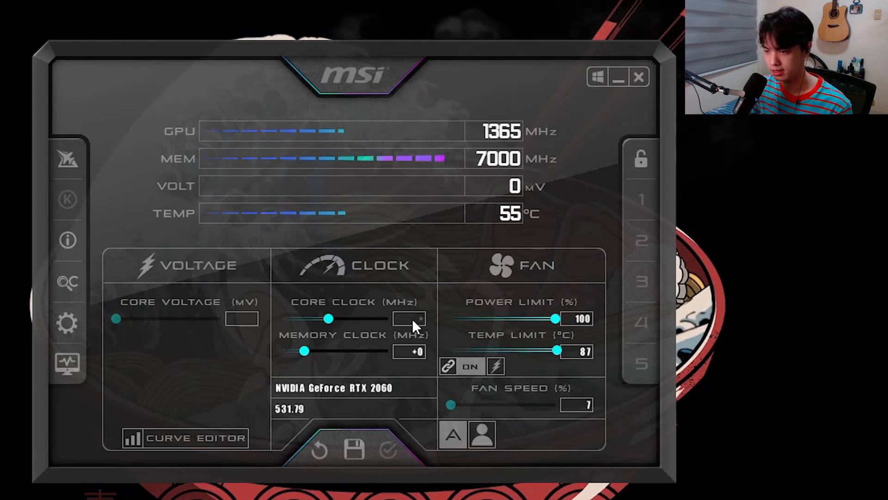
type("0")
key("Return")
left_click(387, 448)
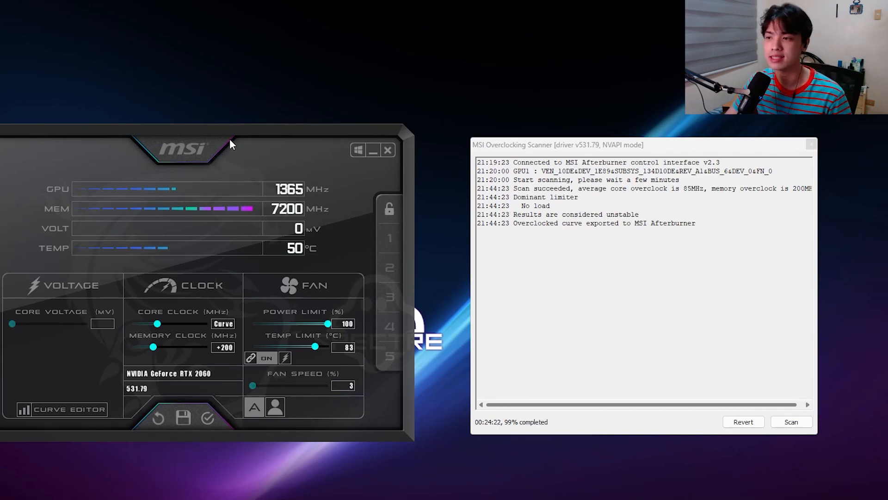
Close the completed Overclocking Scanner, reposition the main window, and apply the scanned core clock curve with the +200 MHz memory offset.
left_click_drag(230, 140, 274, 134)
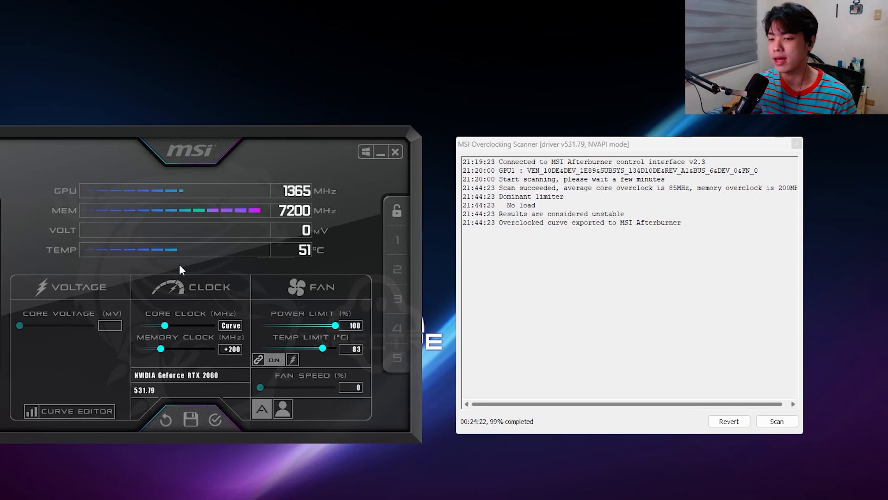
left_click(796, 145)
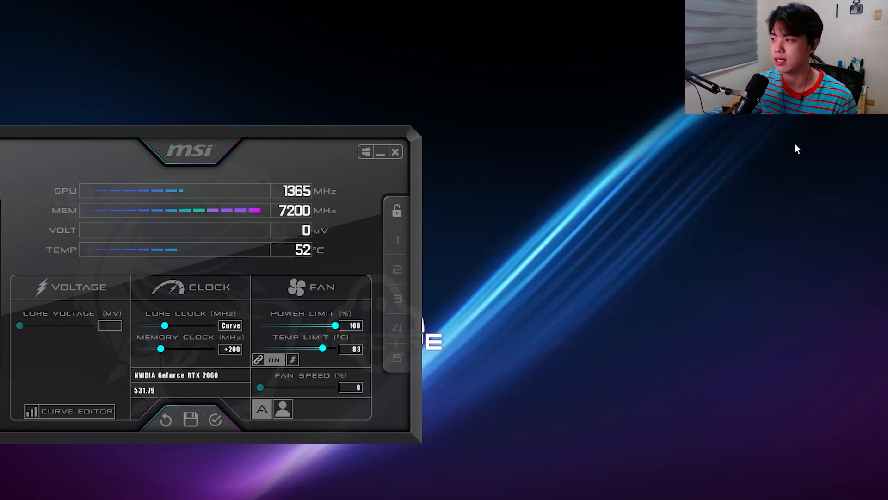
left_click_drag(299, 152, 522, 127)
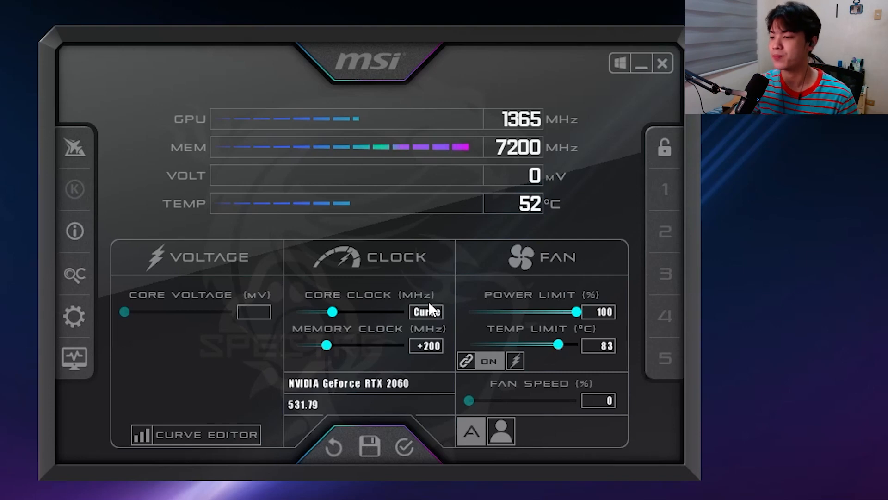
left_click(424, 450)
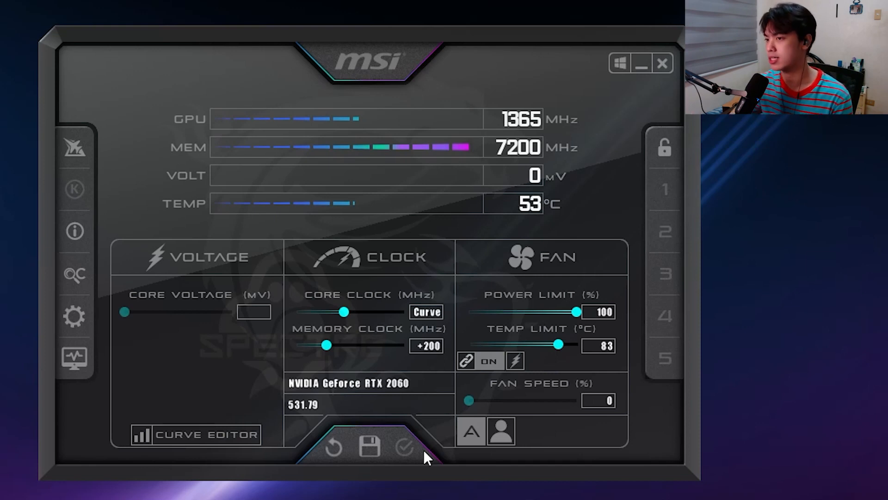
left_click_drag(379, 32, 357, 28)
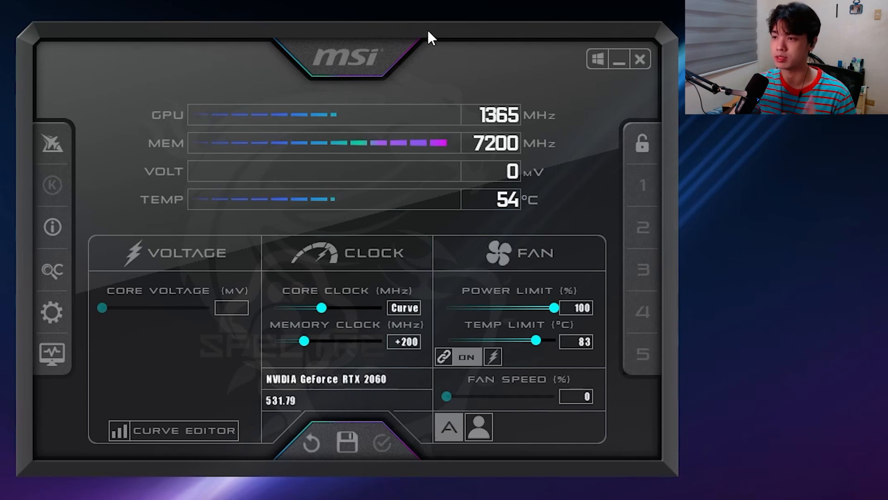
Save the current overclock settings to profile slot 1 and load that profile.
left_click(346, 441)
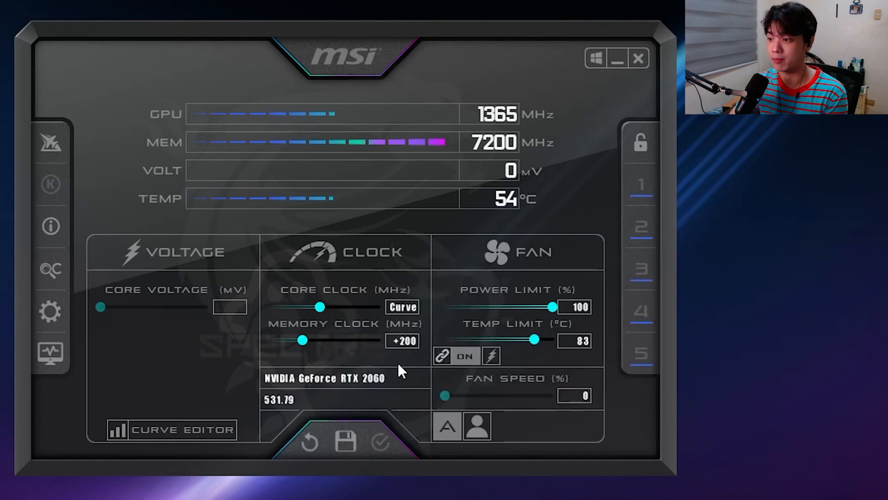
left_click(641, 184)
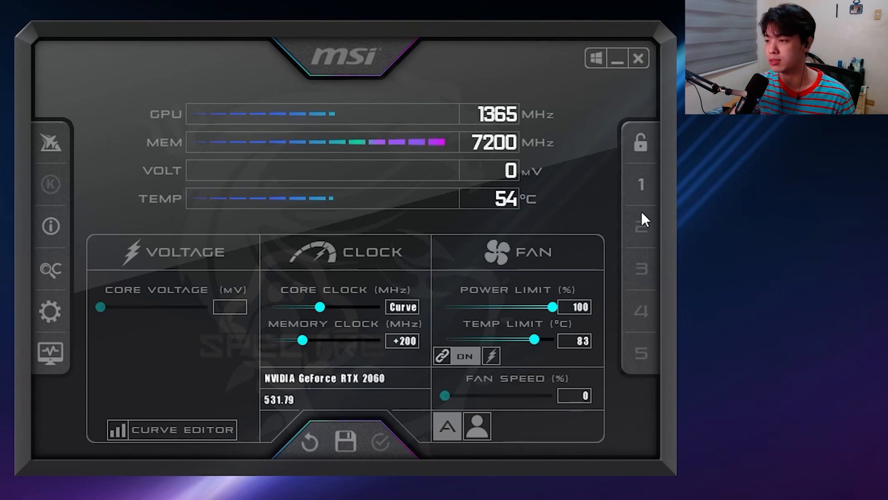
left_click(649, 171)
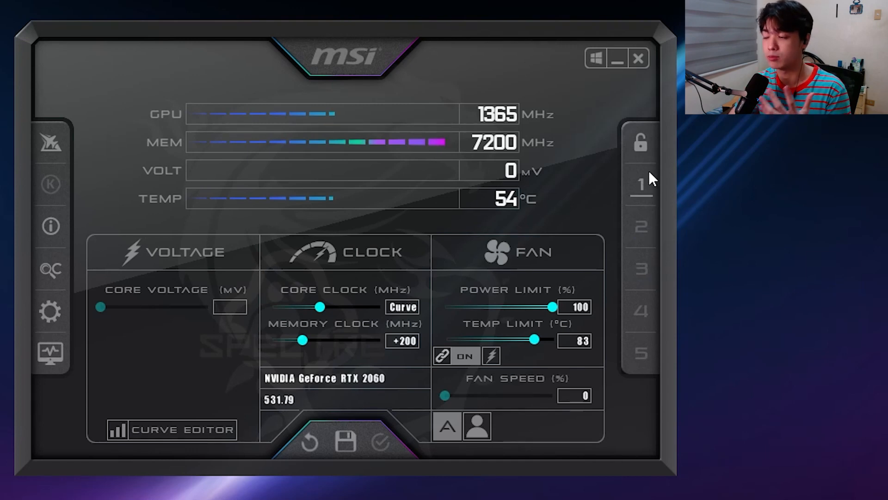
Enable applying the overclock at Windows startup and lock the profiles.
left_click(597, 58)
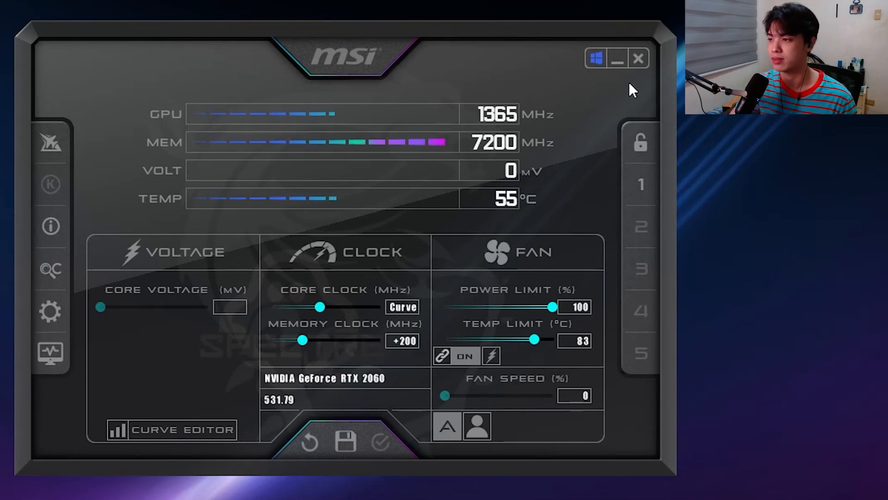
left_click(640, 178)
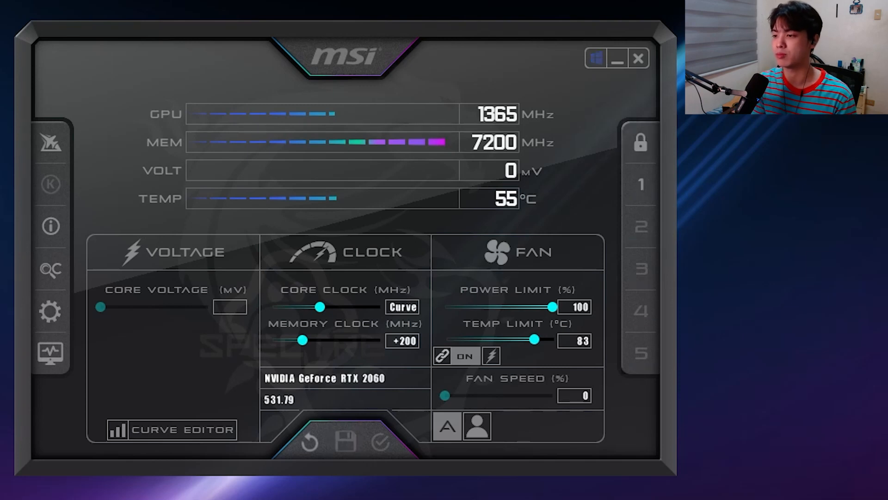